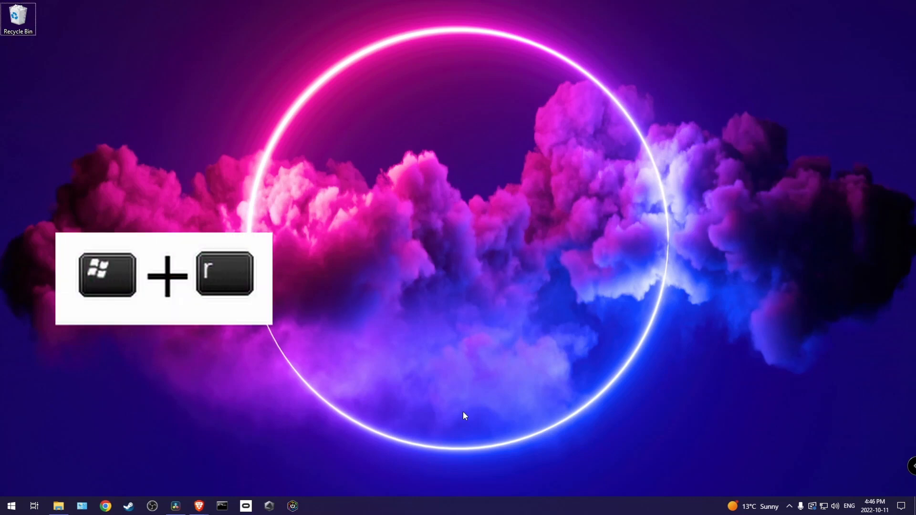
Launch Disk Management by running diskmgmt.msc and enlarge its window to fit all three disks
key("super+r")
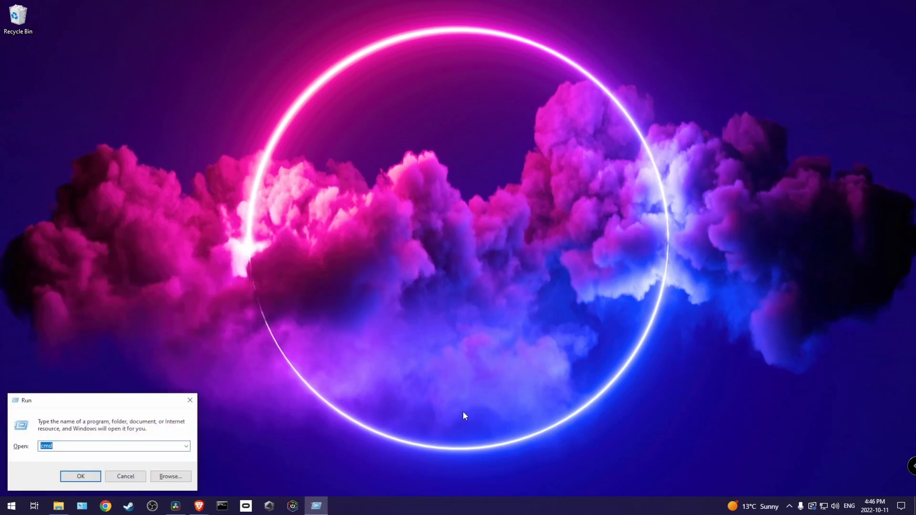
type("d")
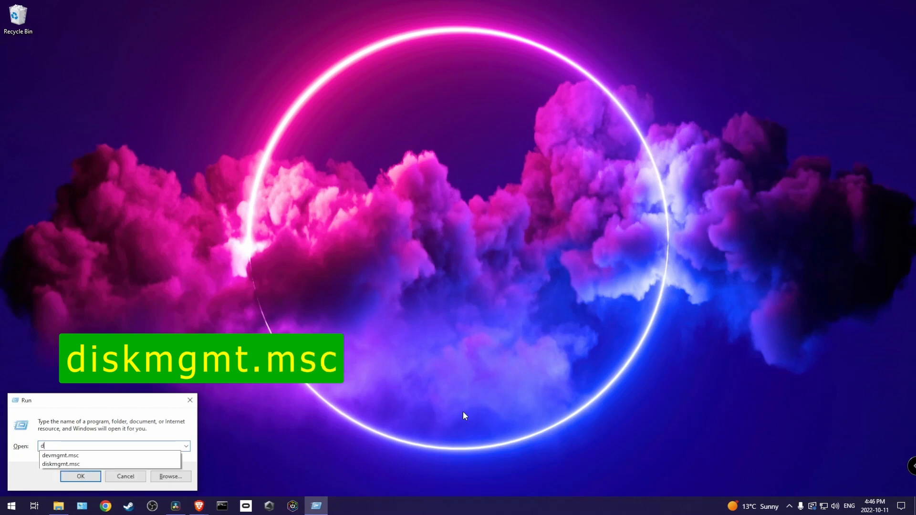
type("iskmg")
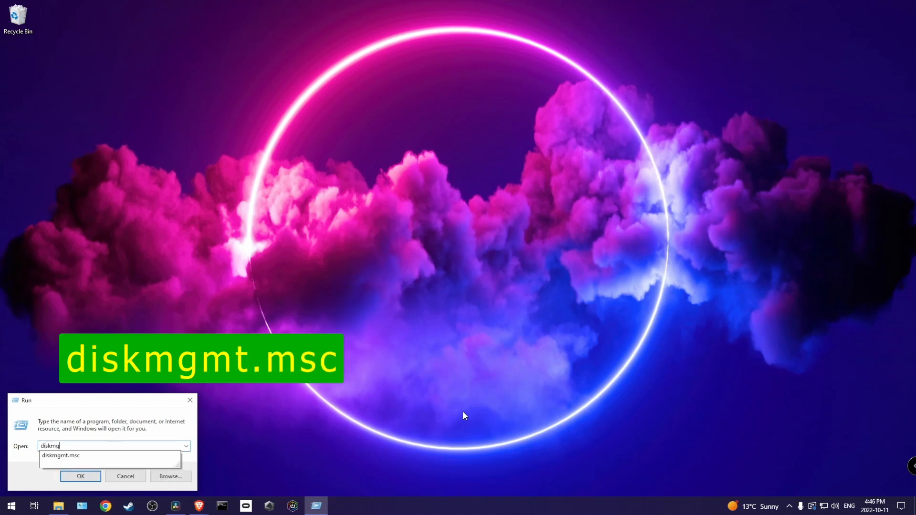
type("mt.msc")
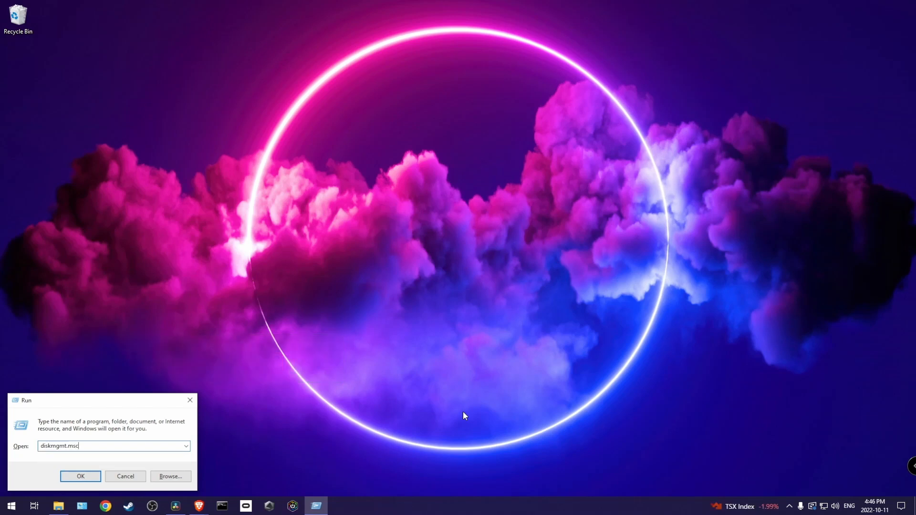
key("Return")
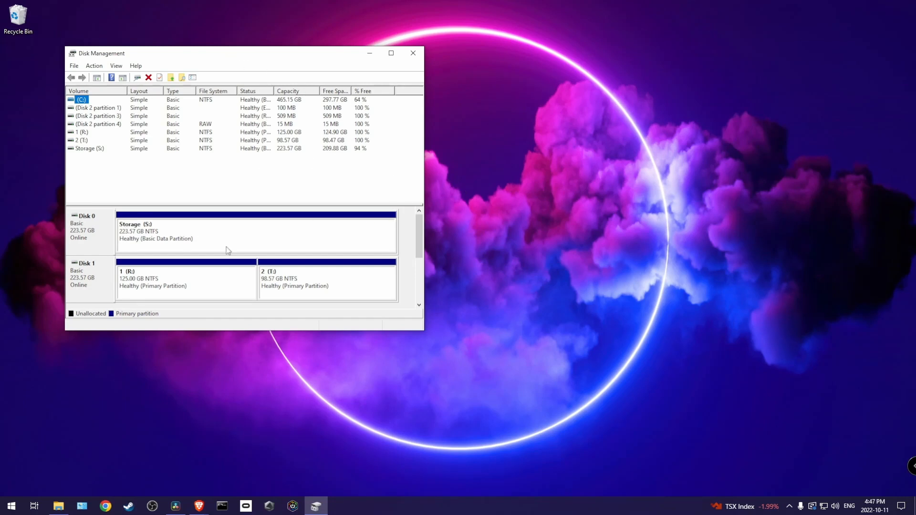
left_click_drag(420, 232, 419, 255)
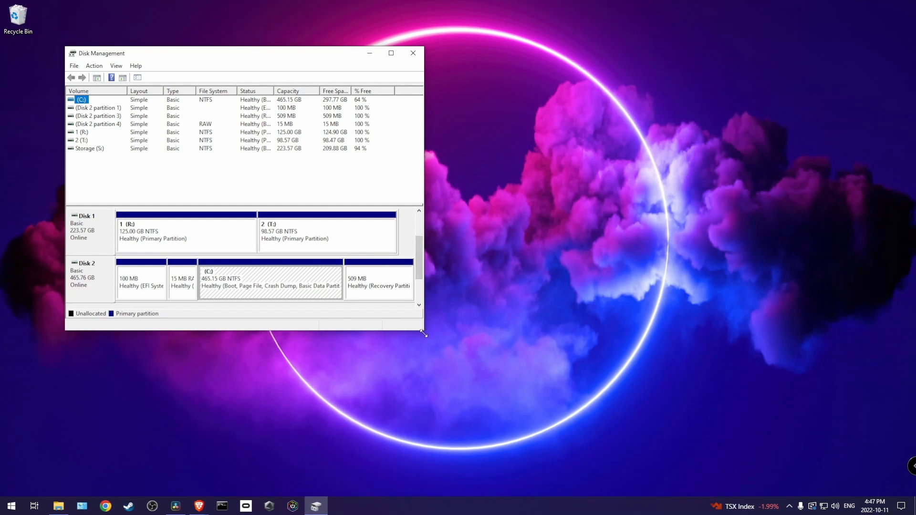
left_click_drag(423, 334, 562, 448)
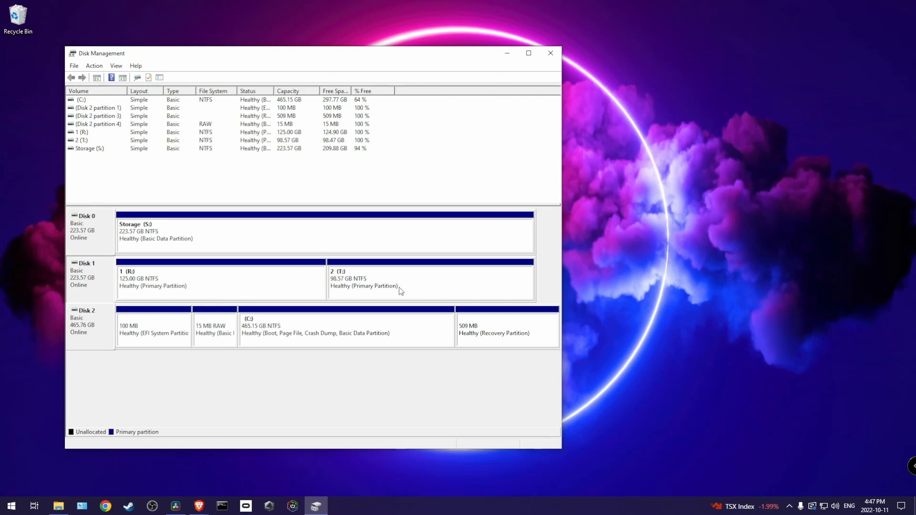
Compare the volume actions available for the 2 (T:) partition on Disk 1 and the (C:) partition on Disk 2
right_click(379, 285)
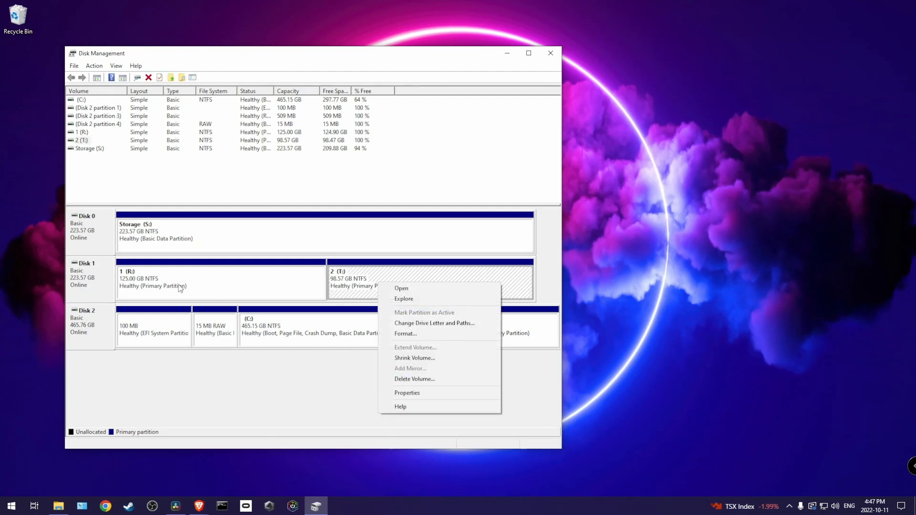
left_click(266, 373)
right_click(283, 334)
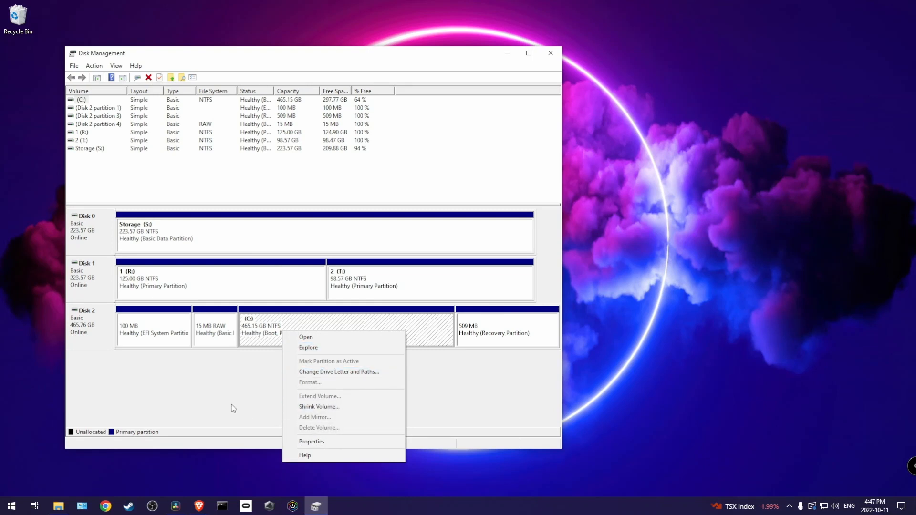
left_click(199, 392)
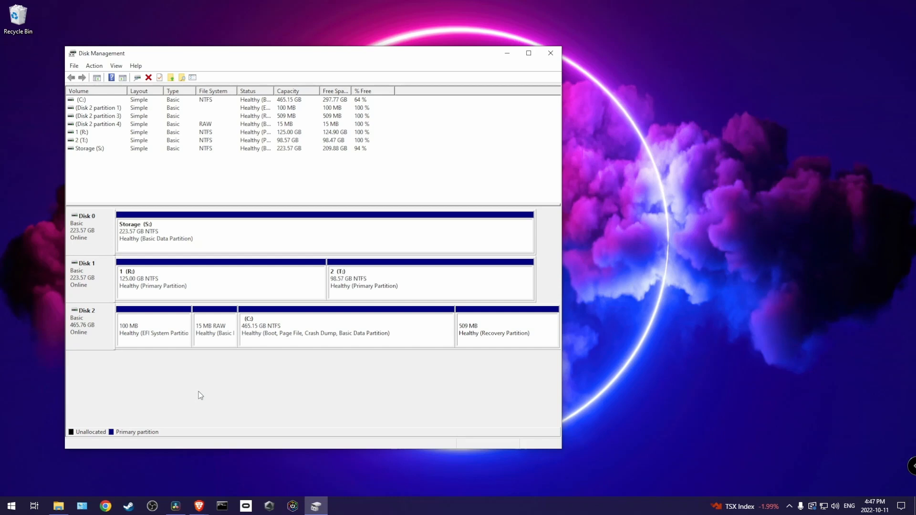
Open a Command Prompt by running cmd and start the diskpart utility in it
key("super+r")
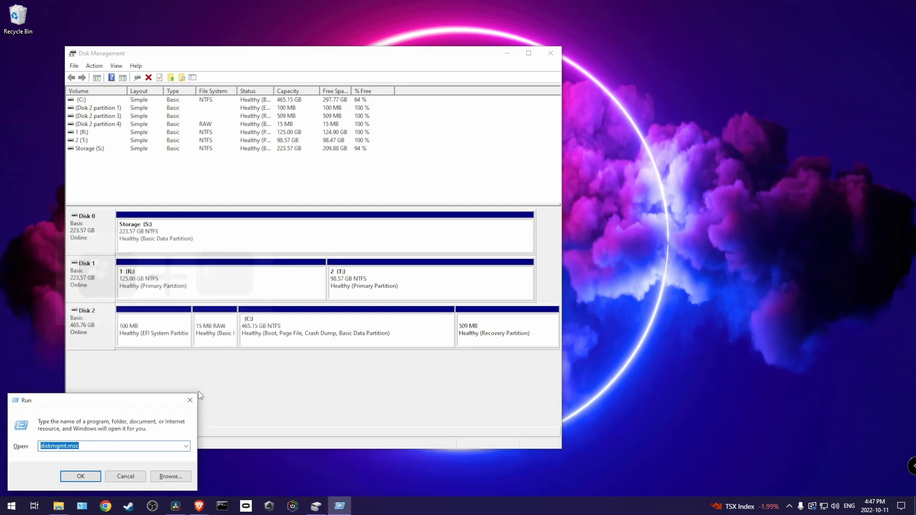
type("cmd")
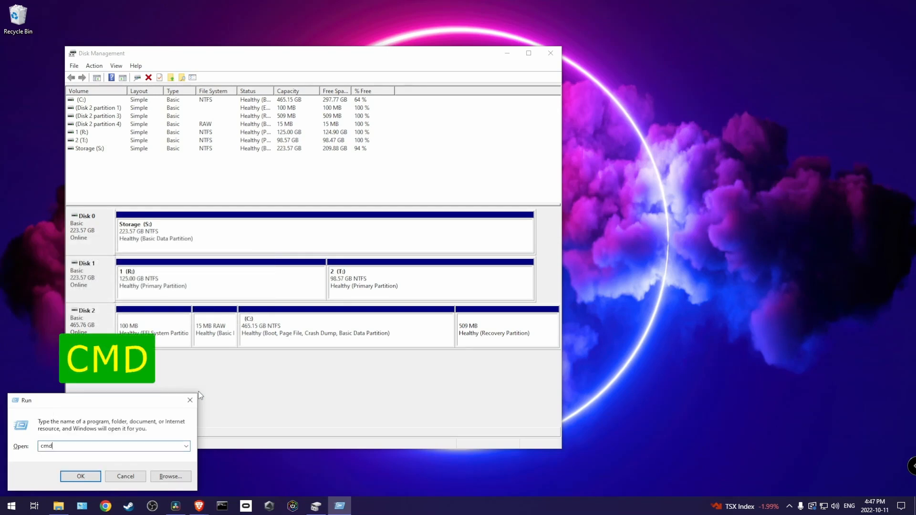
key("Return")
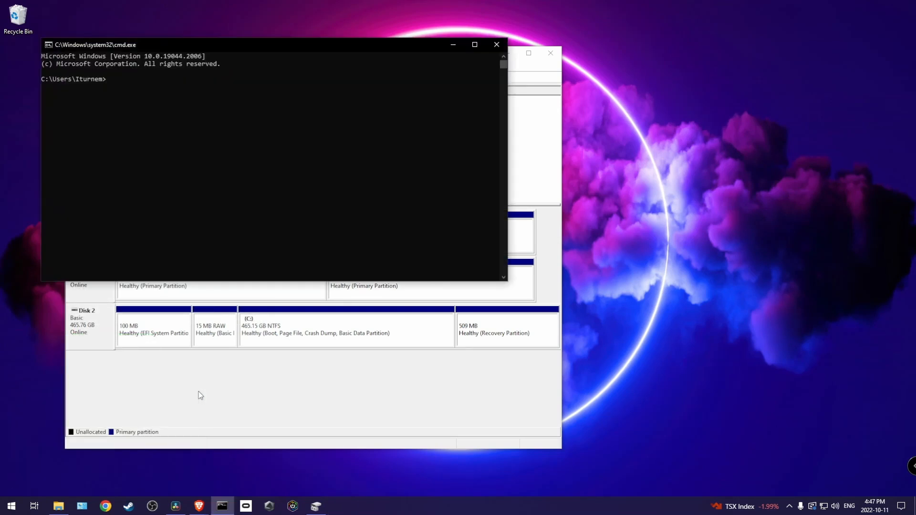
type("disk")
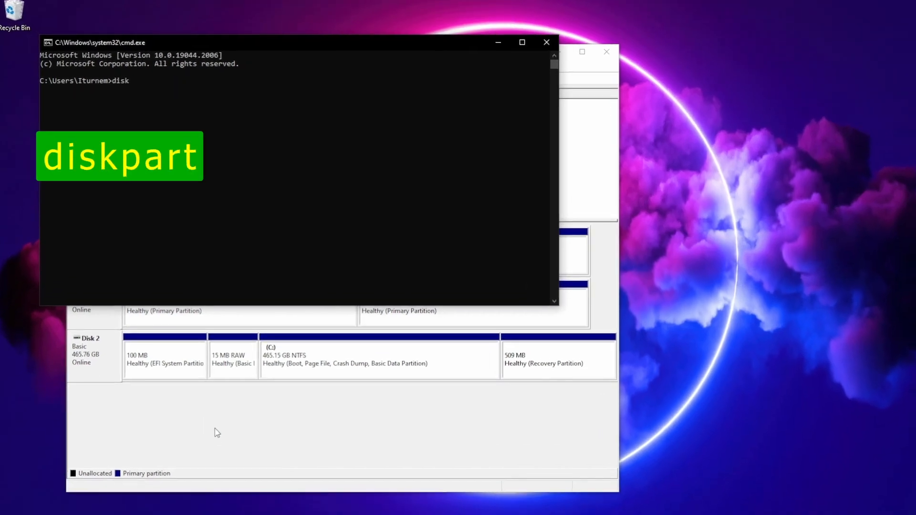
type("part")
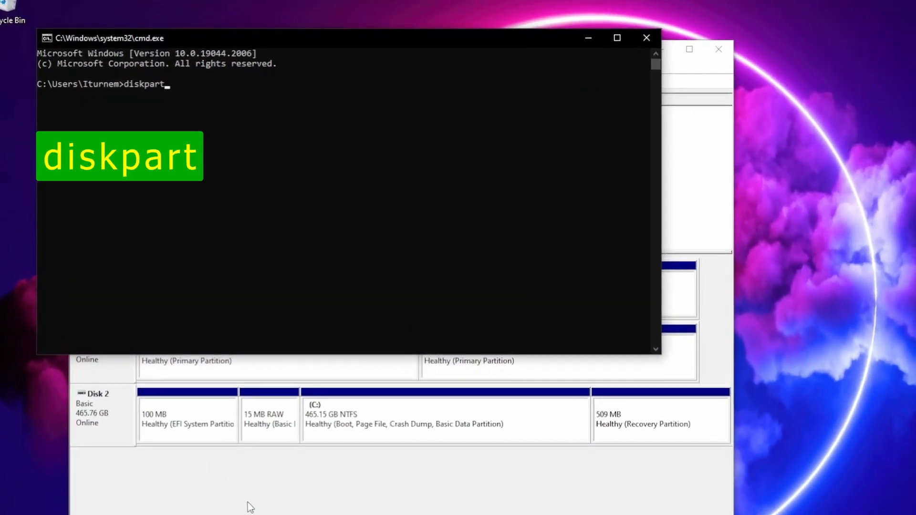
key("Return")
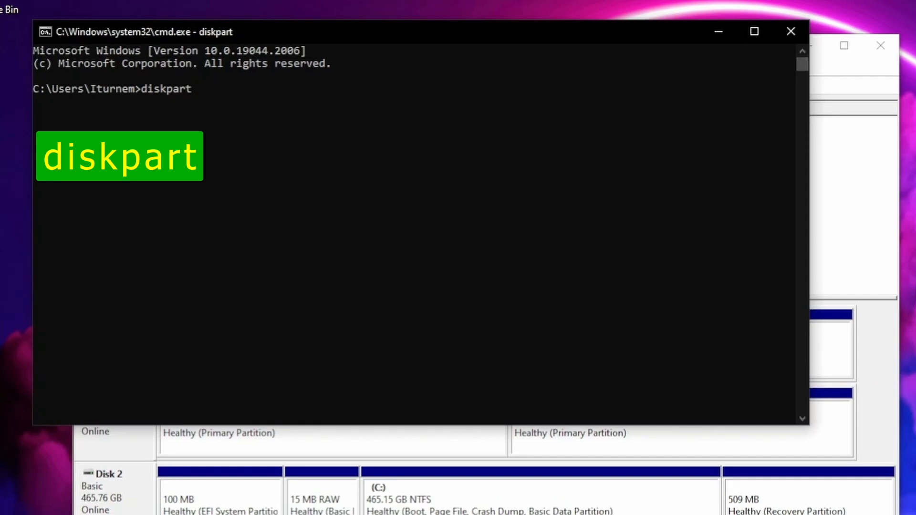
Run list disk in DiskPart and move its window aside to compare the disks with Disk Management
left_click(276, 213)
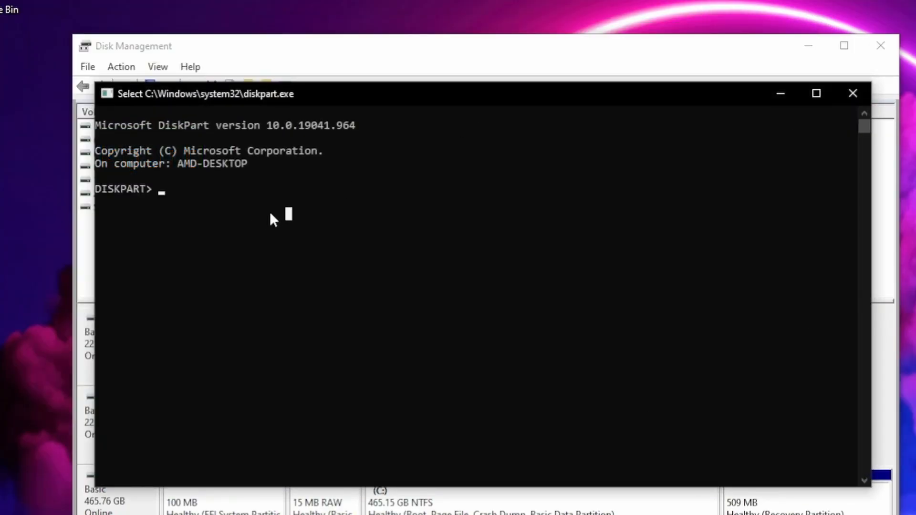
type("list ")
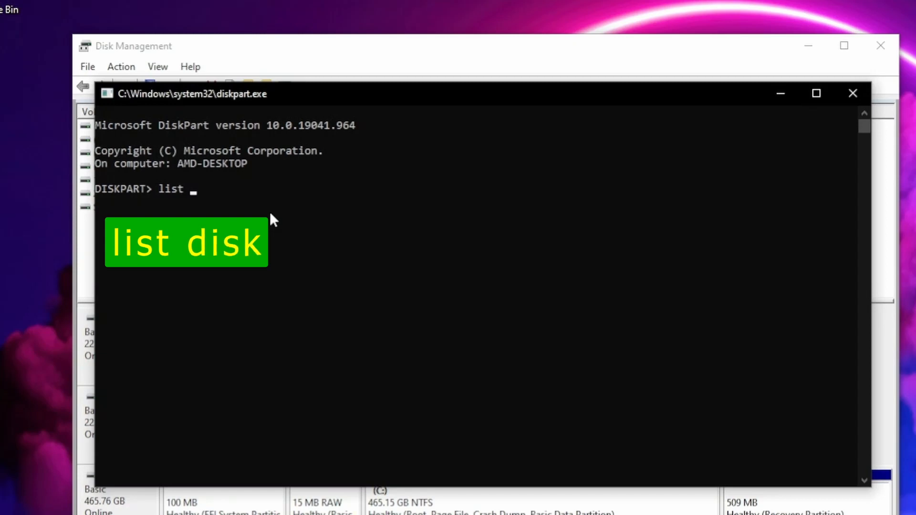
type("disk")
key("Return")
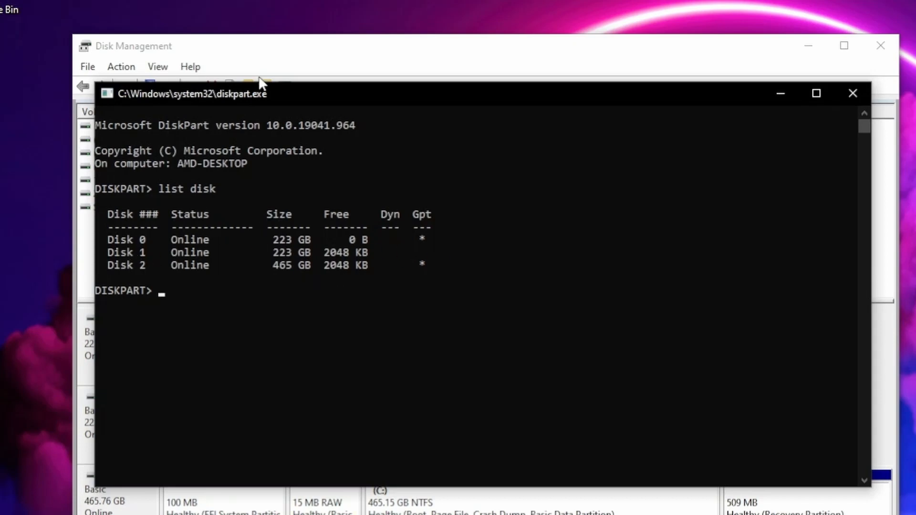
left_click_drag(260, 93, 797, 224)
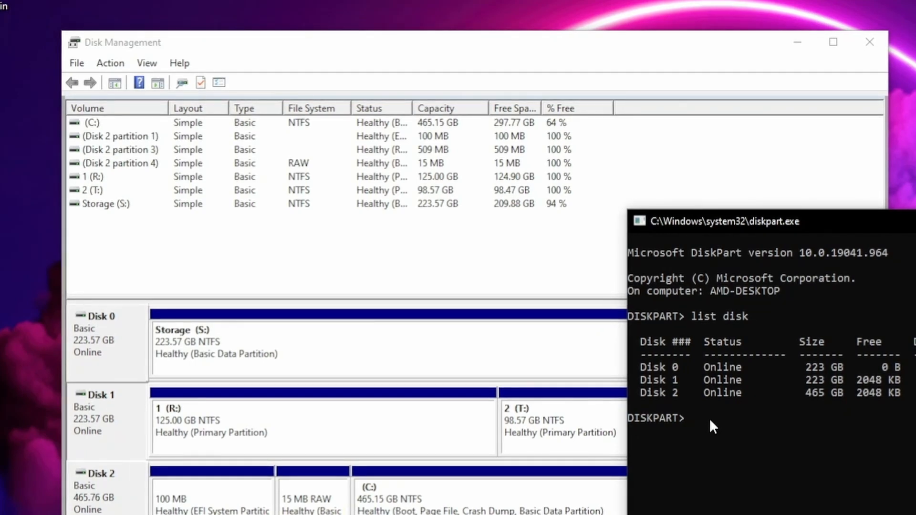
Select disk 1 in DiskPart and list its partitions with list partition
type("sel")
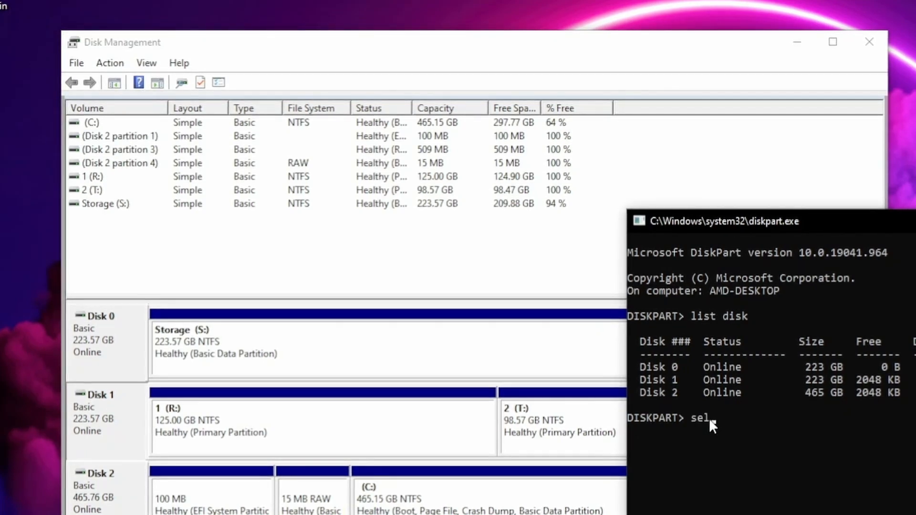
type("ect ")
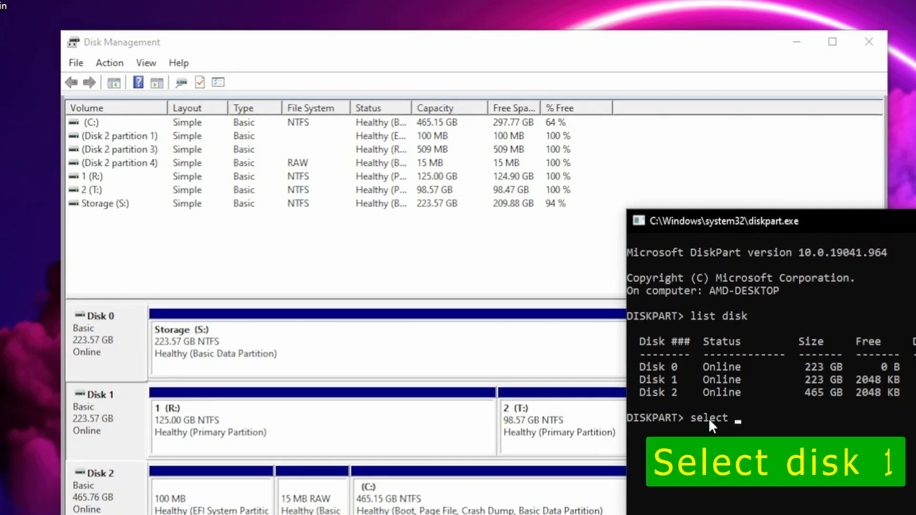
type("disk 1")
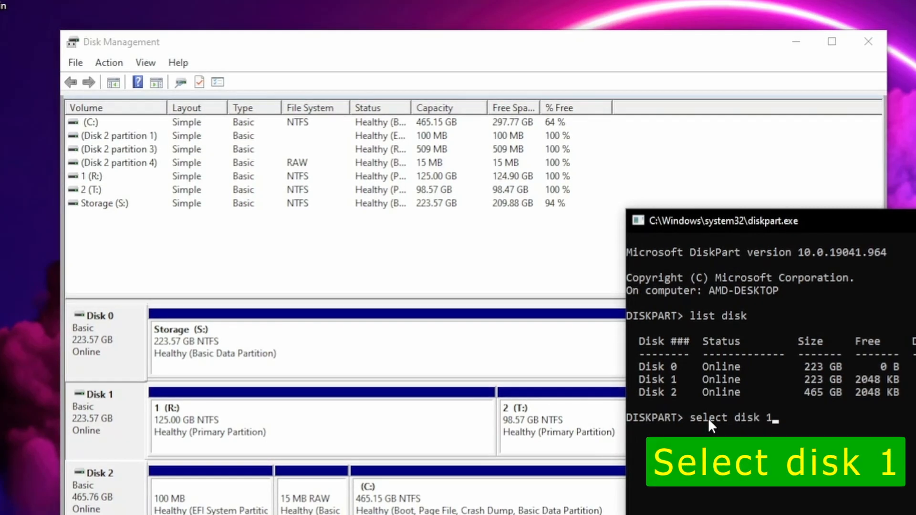
key("Return")
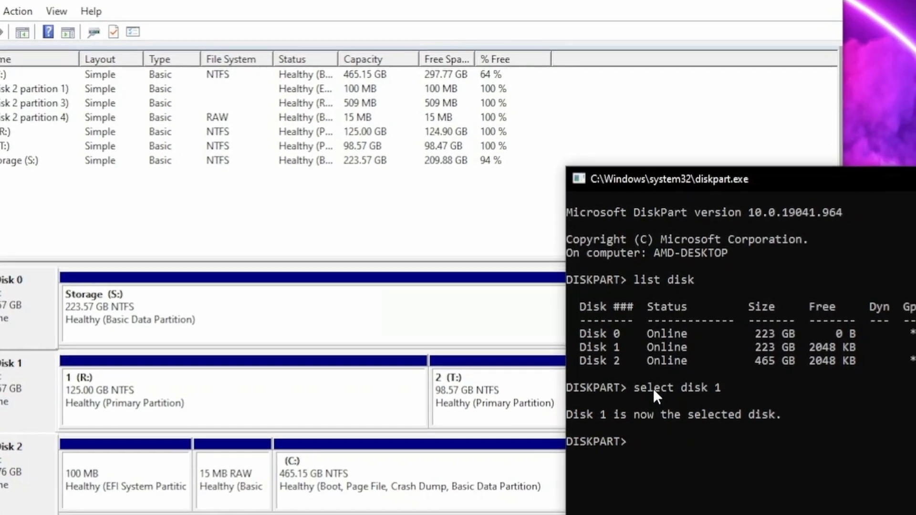
type("list")
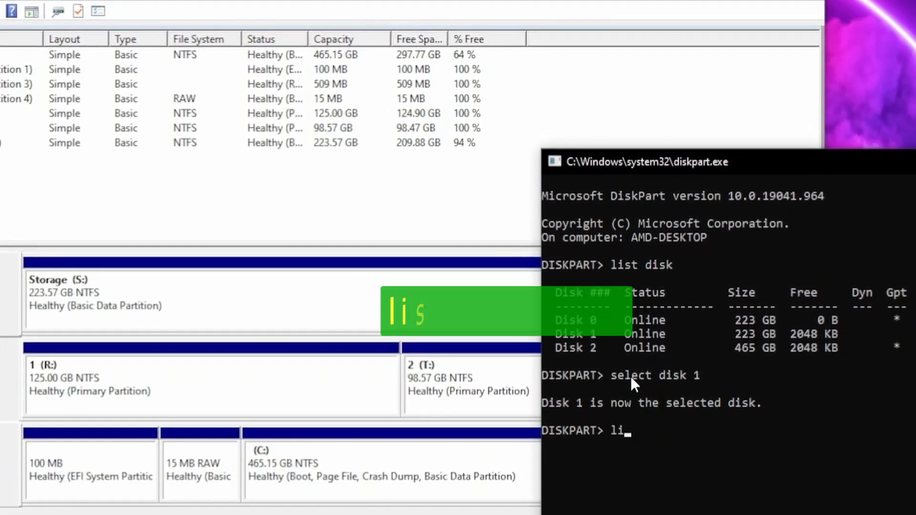
type(" part")
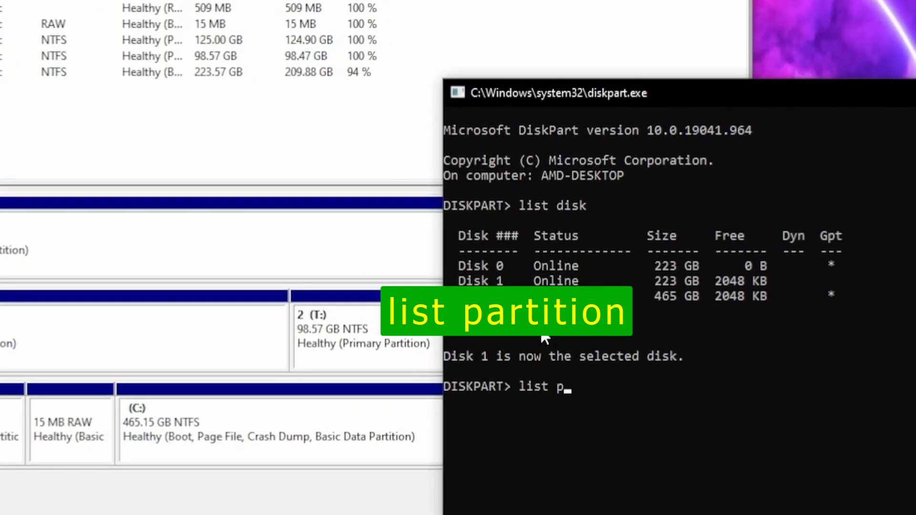
type("ition")
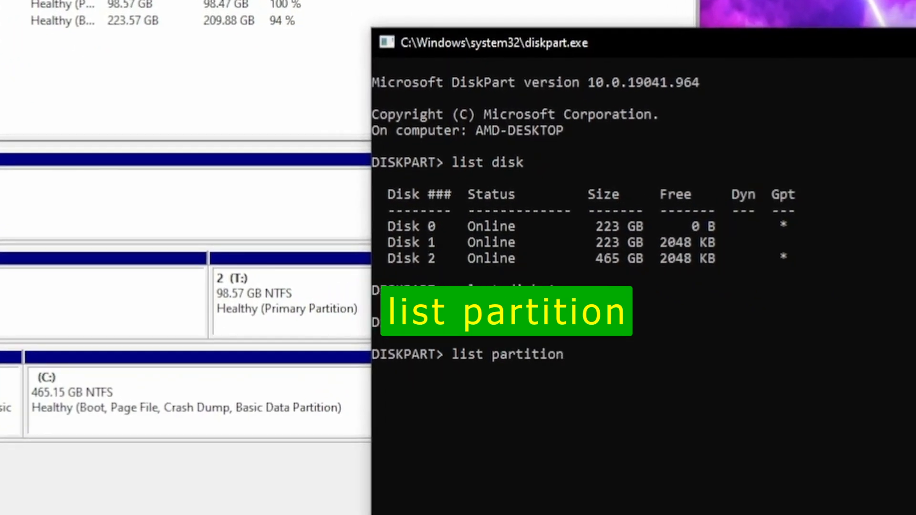
key("Return")
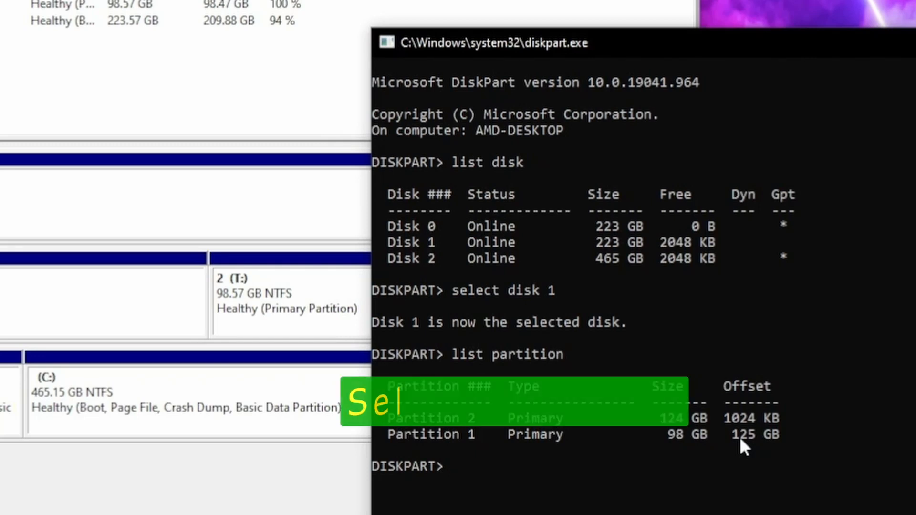
Select partition 1 in DiskPart and delete it with the delete partition override command
type("selec")
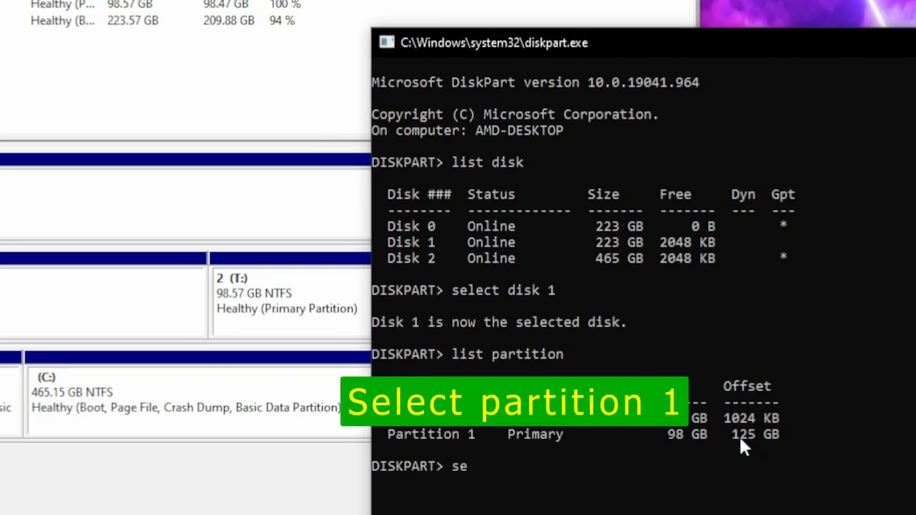
type("t par")
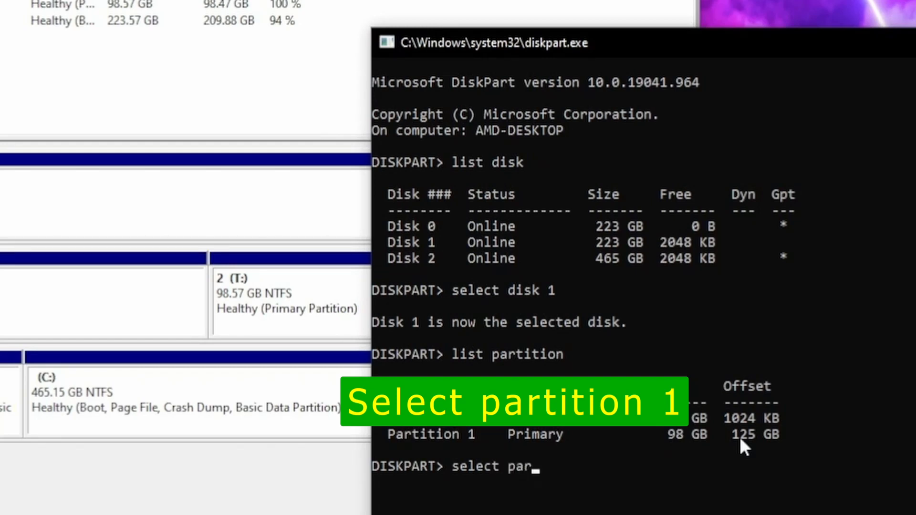
type("tition ")
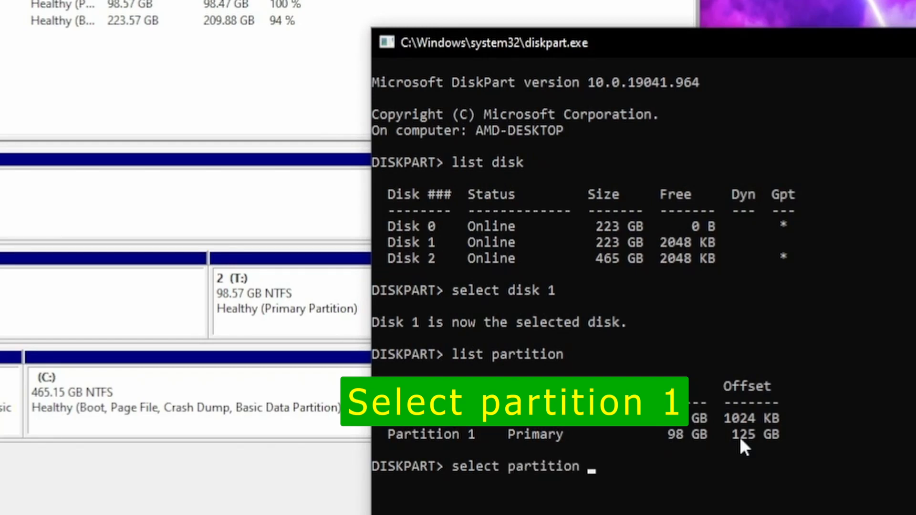
type("1")
key("Return")
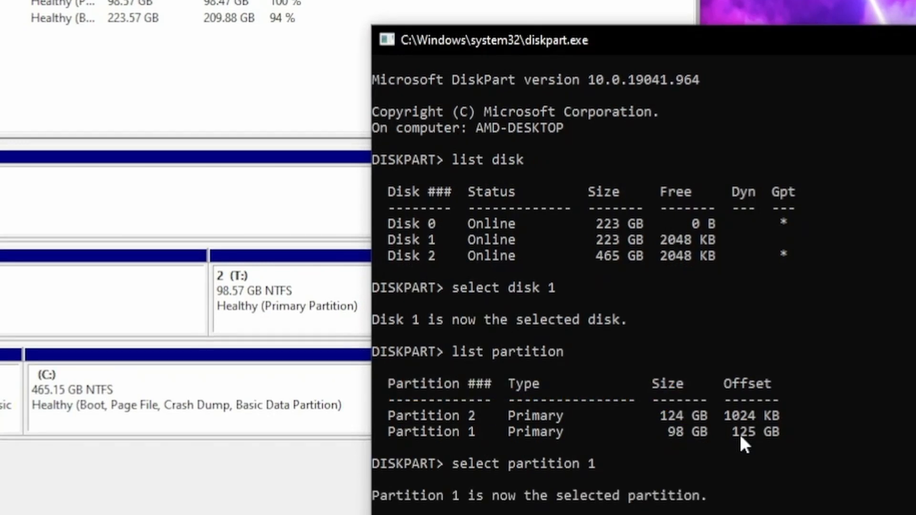
type("delete")
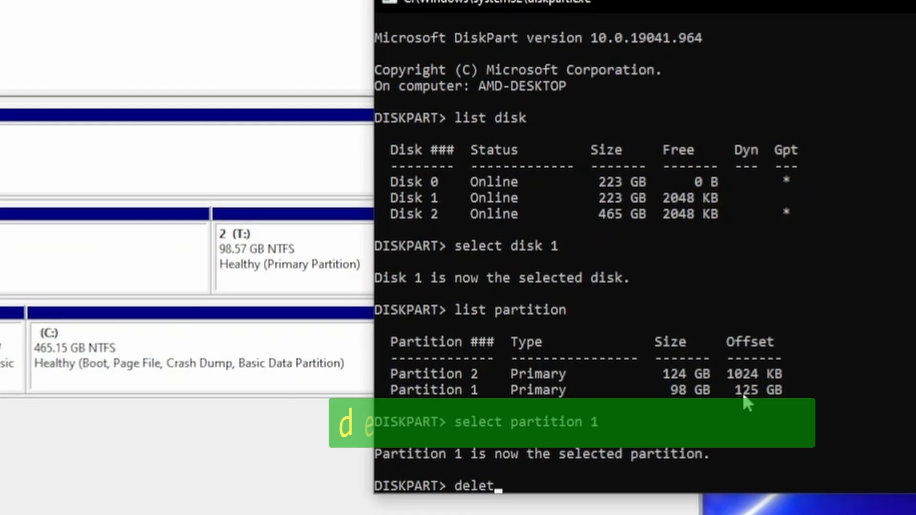
type(" par")
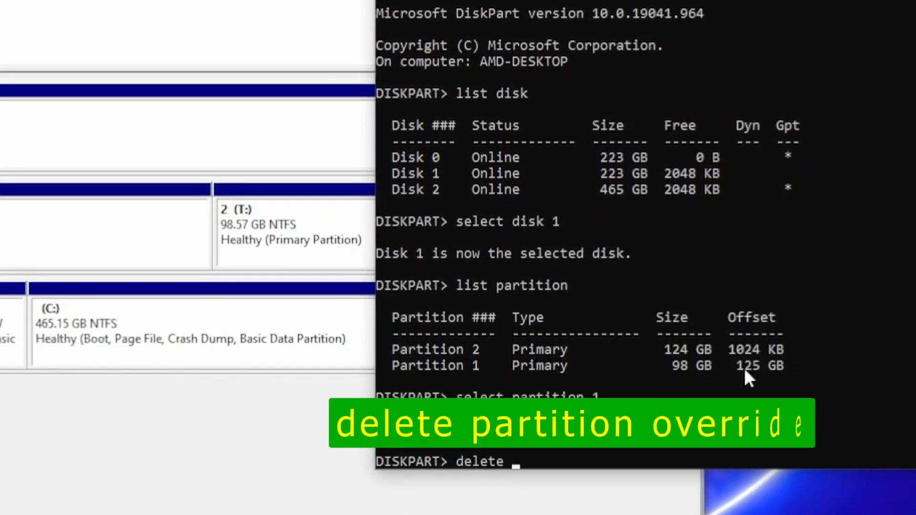
type("ti")
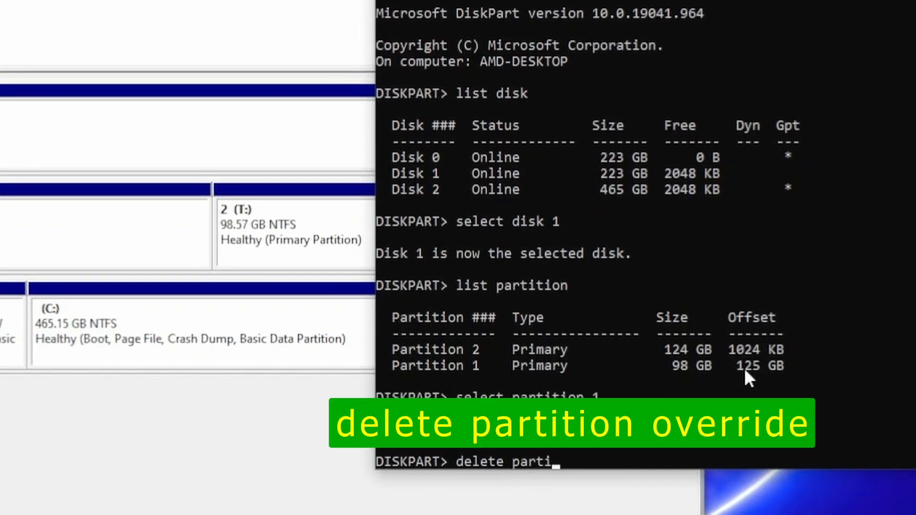
type("tion overri")
type("de")
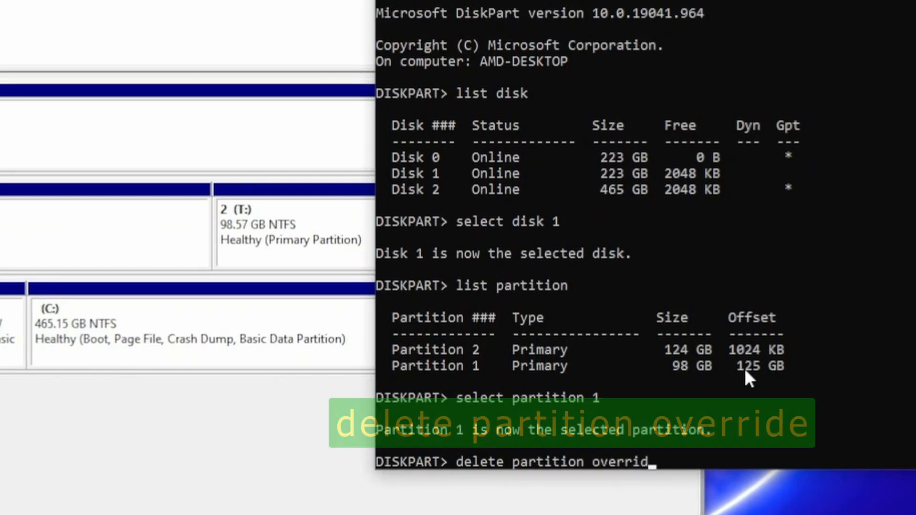
key("Return")
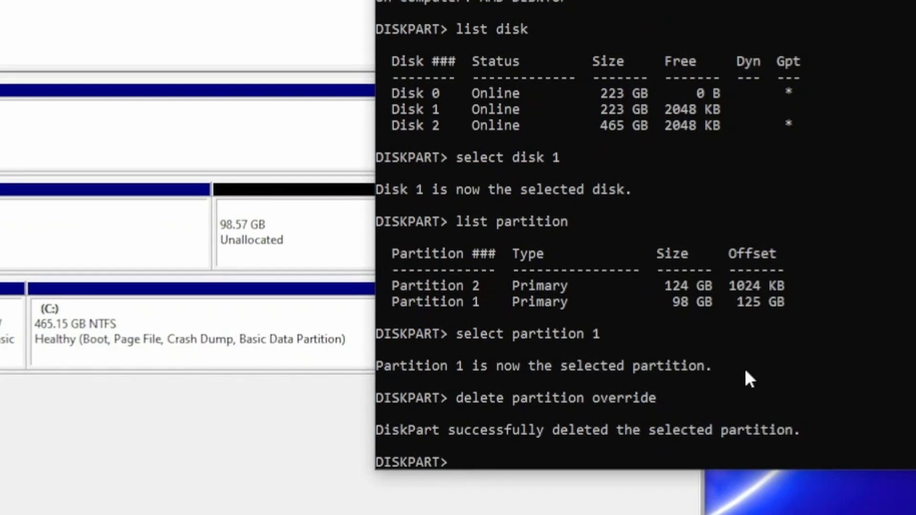
List the partitions of Disk 1 again, then select partition 2 and remove it with delete partition override
key("Up")
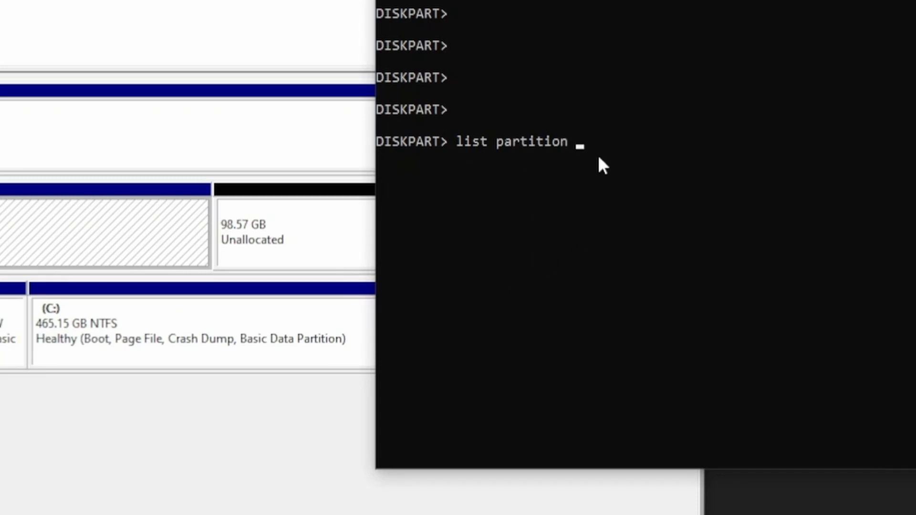
key("Return")
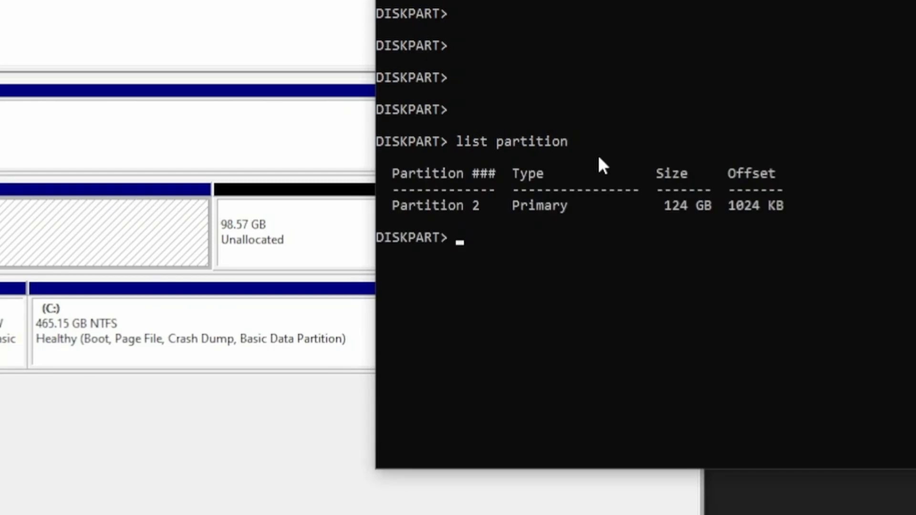
type("select par")
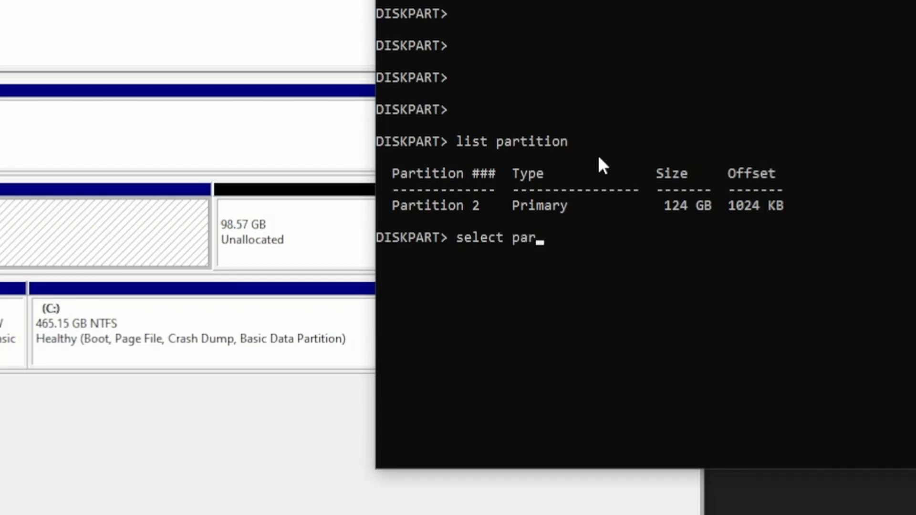
type("tition 2")
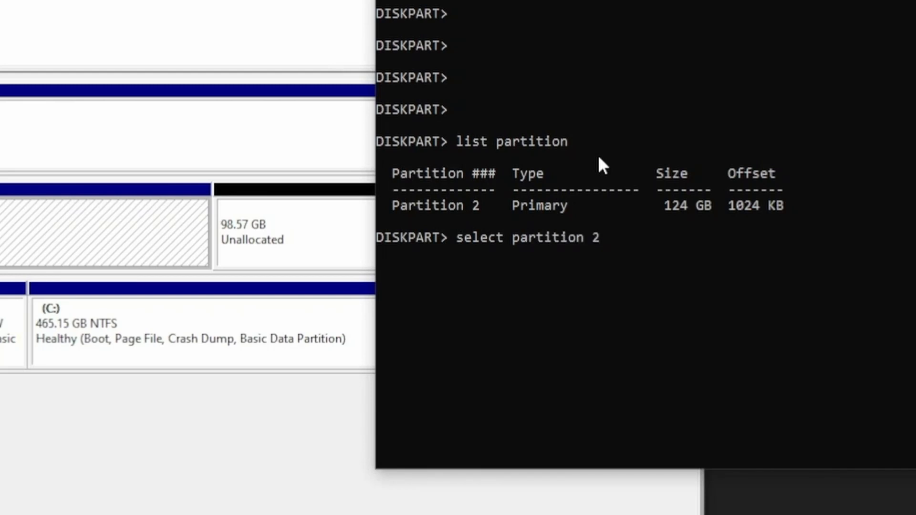
key("Return")
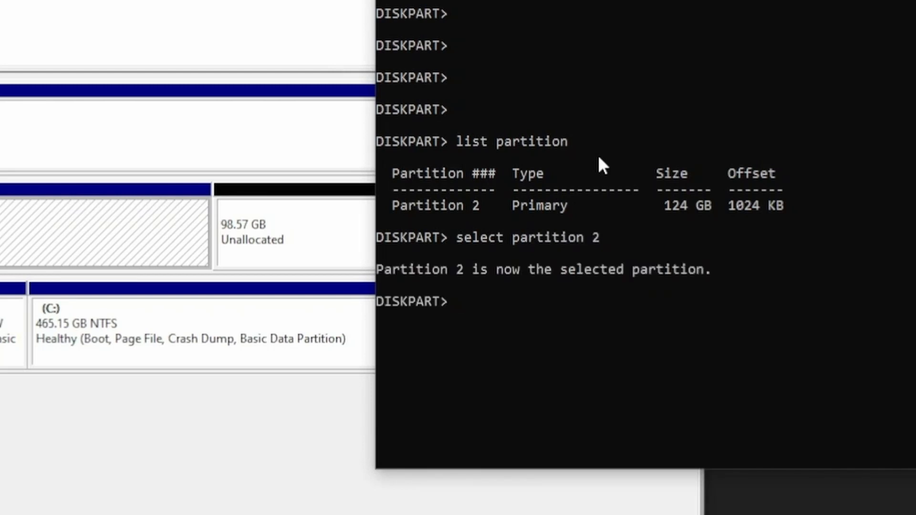
type("delete parti")
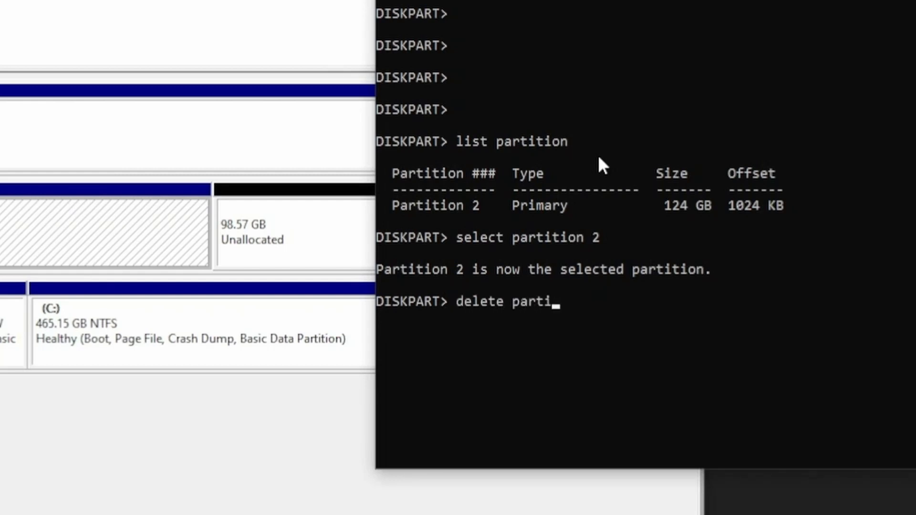
type("tion over")
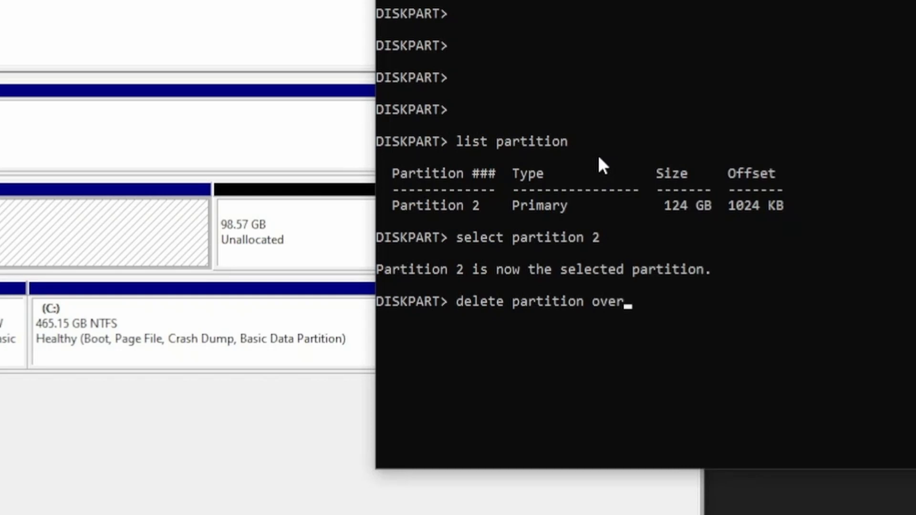
type("ride")
key("Return")
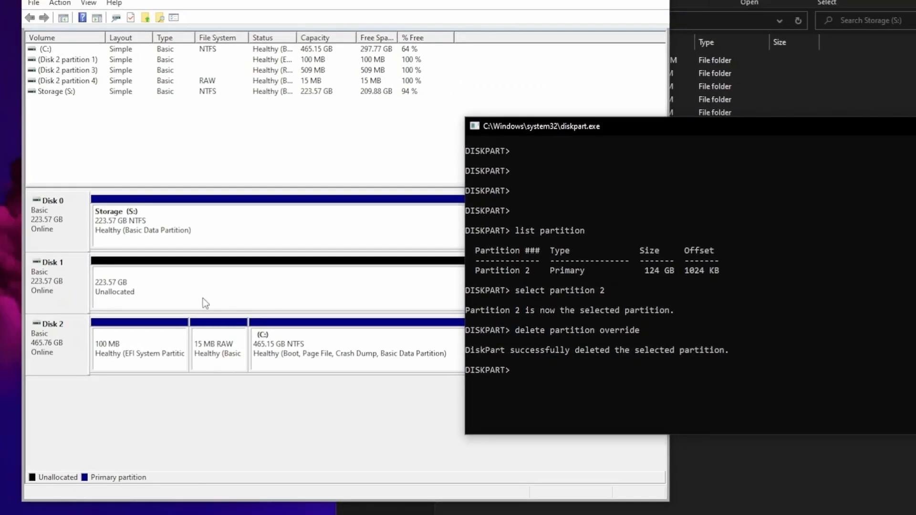
Start a new simple volume in Disk 1's unallocated space in Disk Management, using the full 228934 MB and drive letter D
left_click(236, 288)
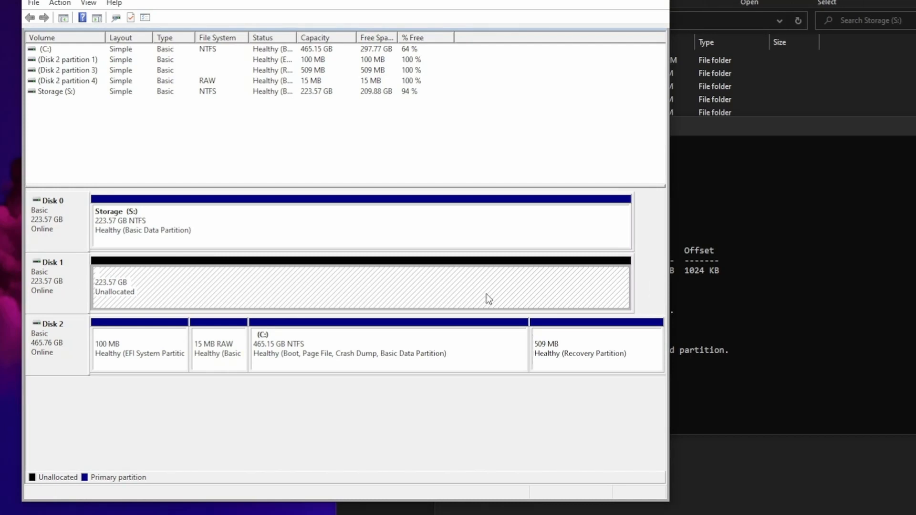
right_click(255, 283)
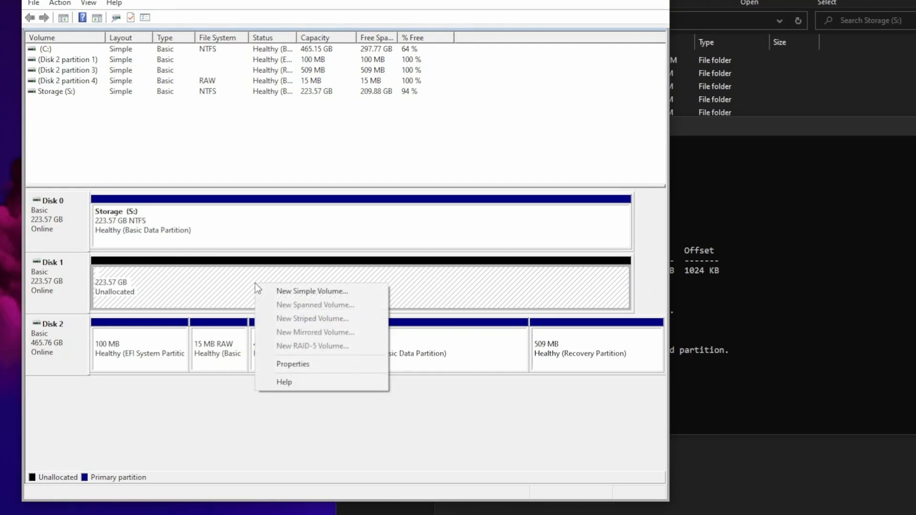
left_click(176, 286)
right_click(176, 286)
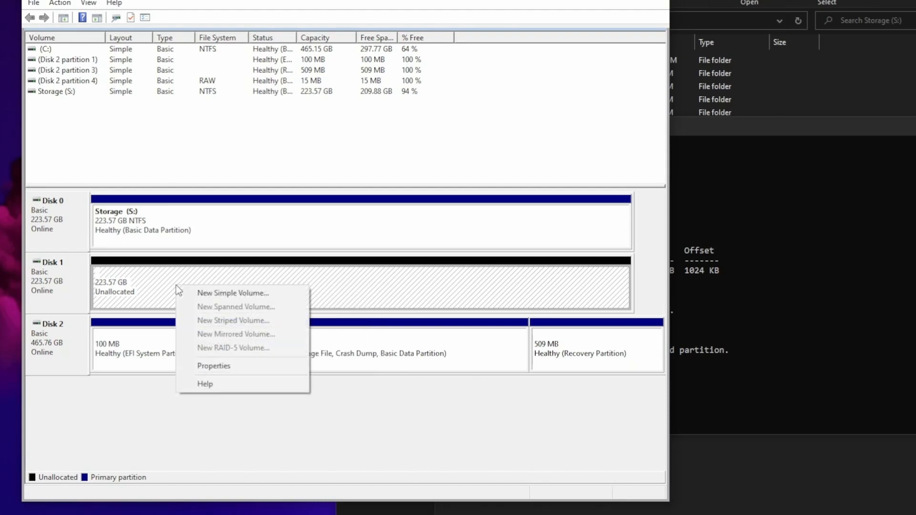
left_click(233, 293)
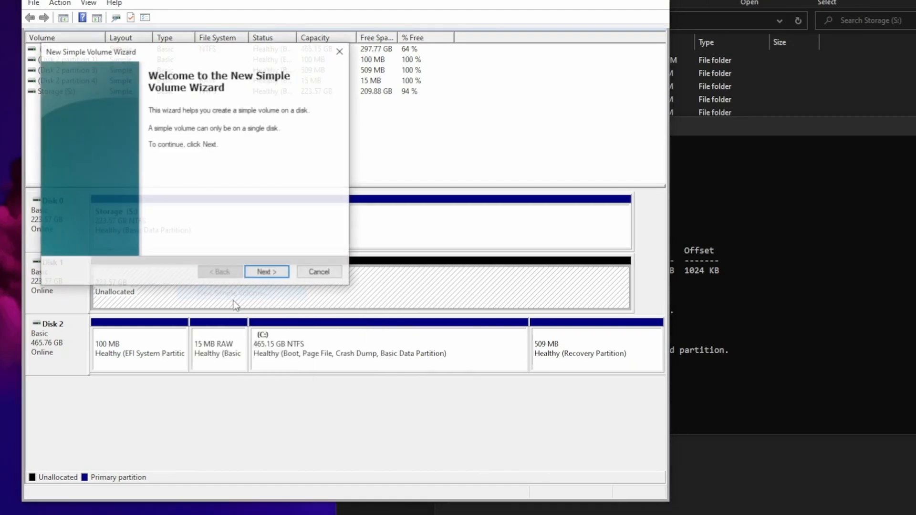
left_click(273, 271)
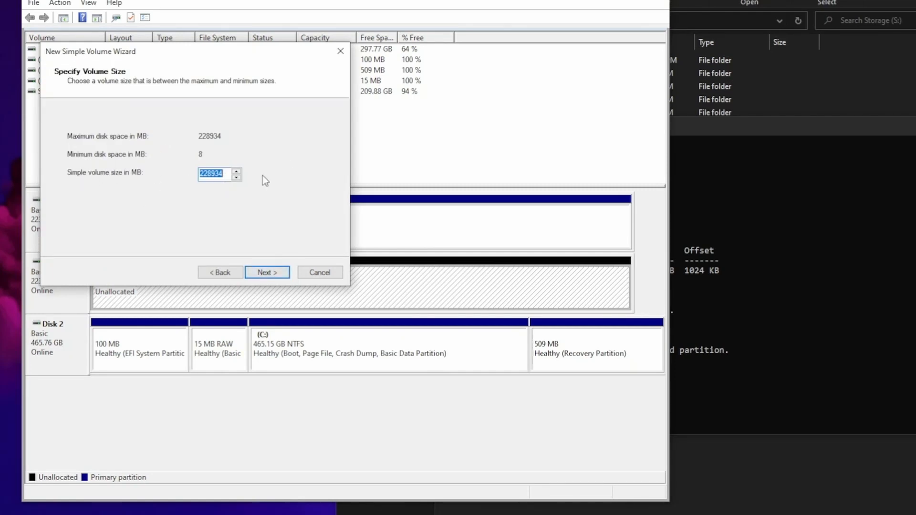
left_click(272, 276)
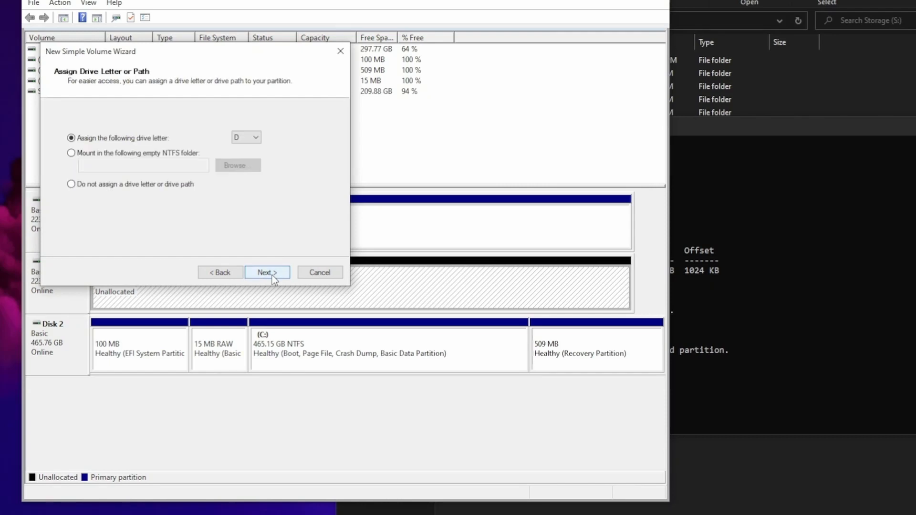
left_click(253, 138)
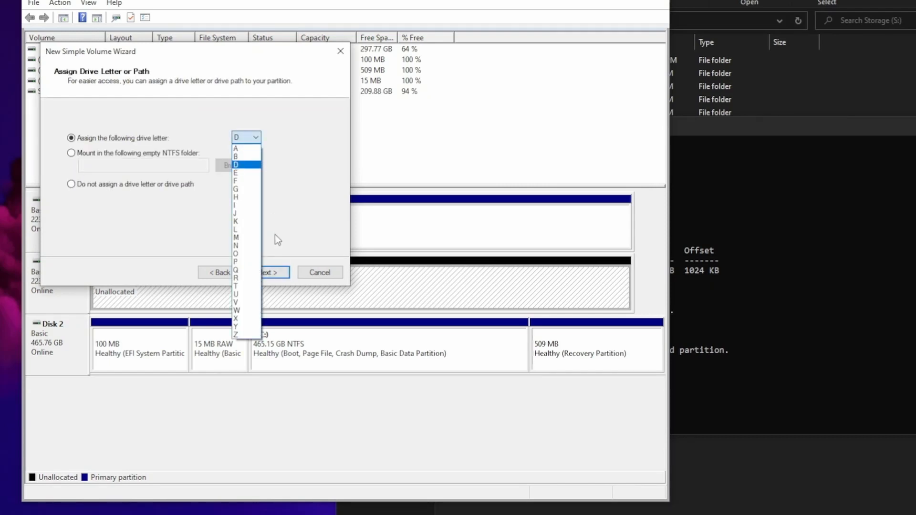
left_click(271, 140)
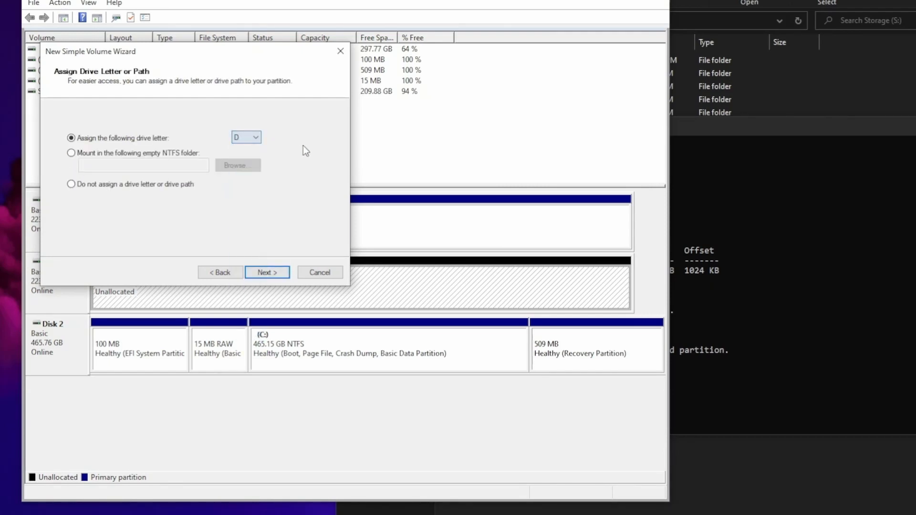
left_click(272, 275)
Label the new volume Viedos, keep the NTFS quick format with default allocation unit size, and finish creating it
left_click_drag(230, 199, 131, 192)
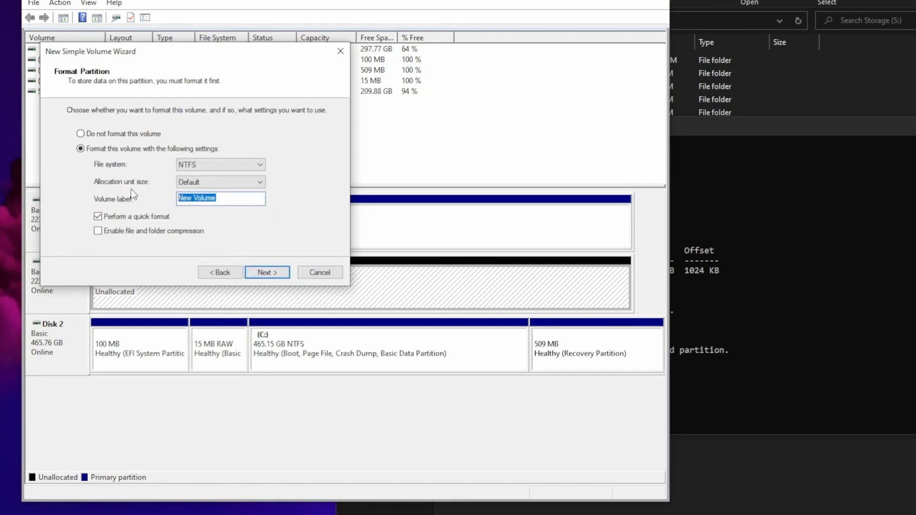
type("Stor")
key("BackSpace")
key("BackSpace")
key("BackSpace")
key("BackSpace")
type("Viedos")
left_click(268, 273)
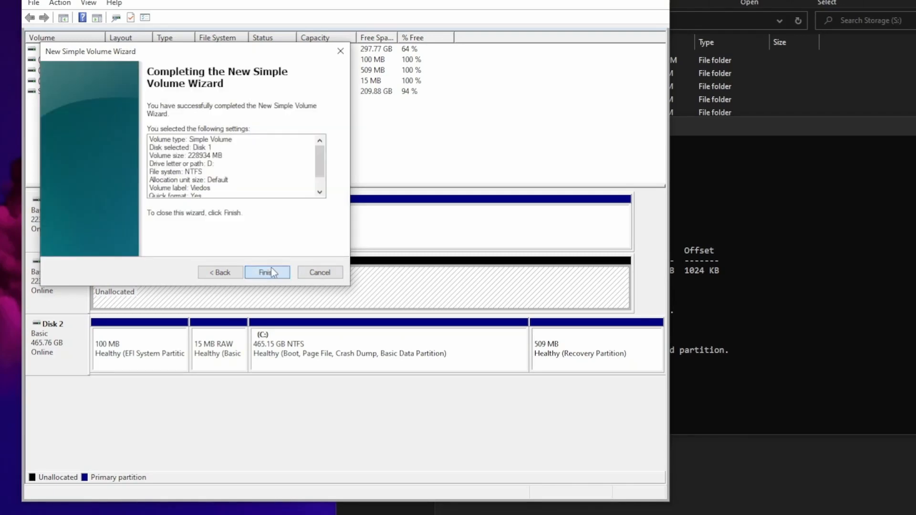
left_click(269, 271)
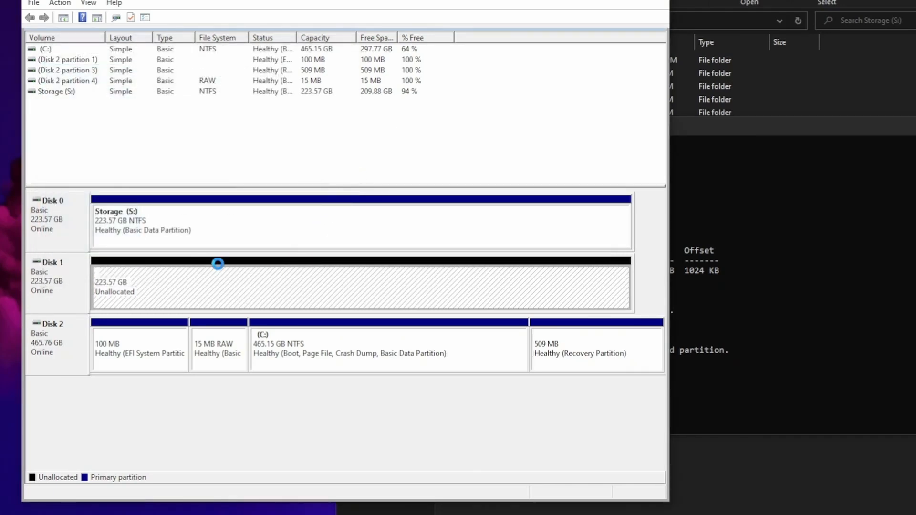